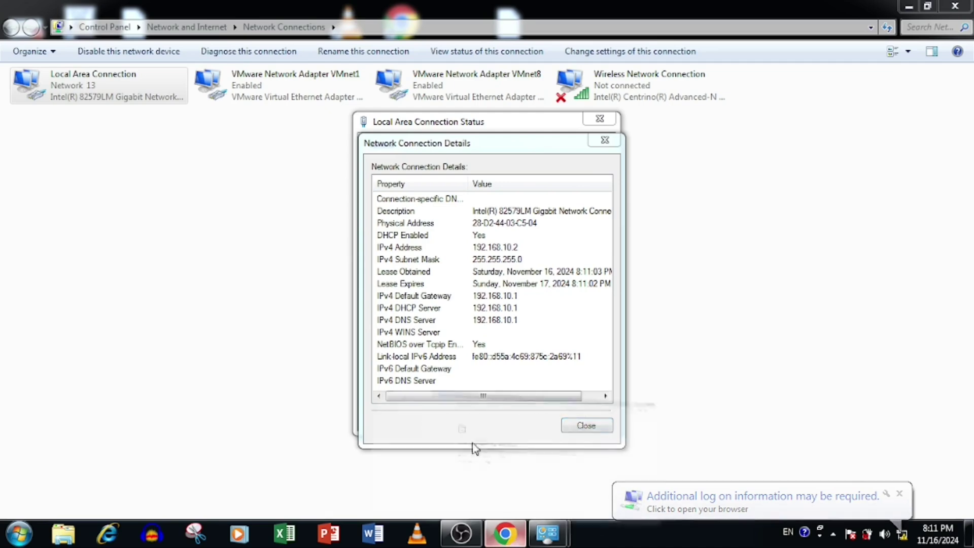
# - Load the router page at 192.168.10.1 and continue past the app prompt to the web sign-in
pyautogui.click(150, 37)
pyautogui.write('192.168.10.')
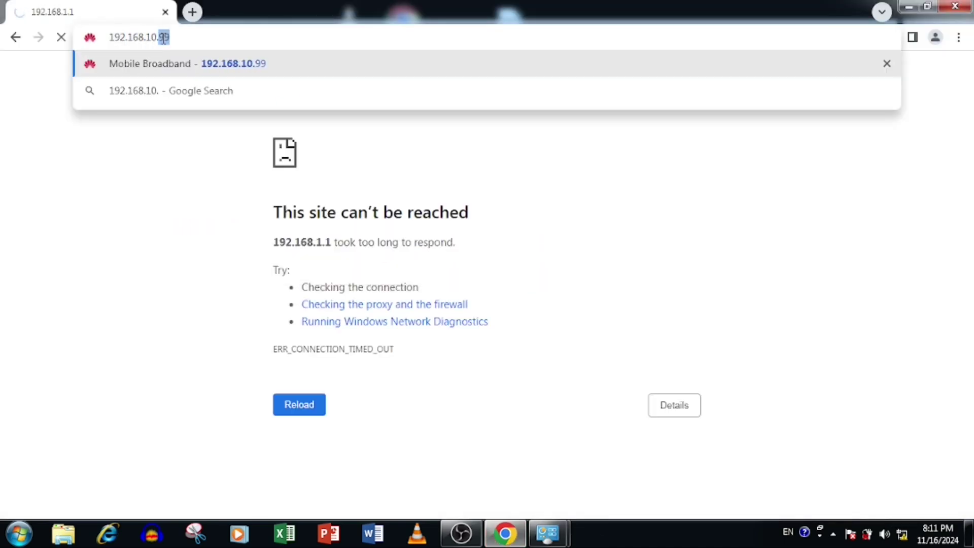
pyautogui.press('Return')
pyautogui.scroll(-3, 476, 322)
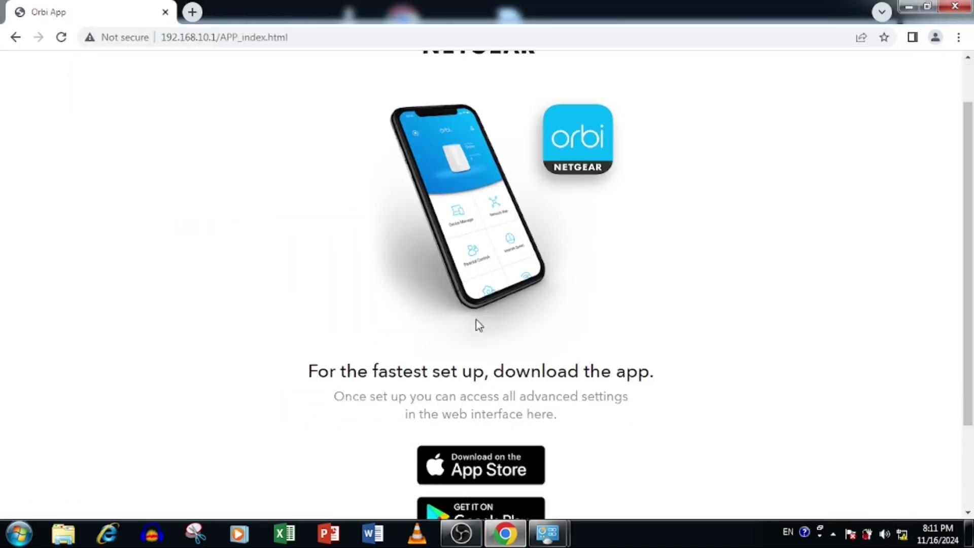
pyautogui.scroll(3, 477, 322)
pyautogui.scroll(-3, 558, 304)
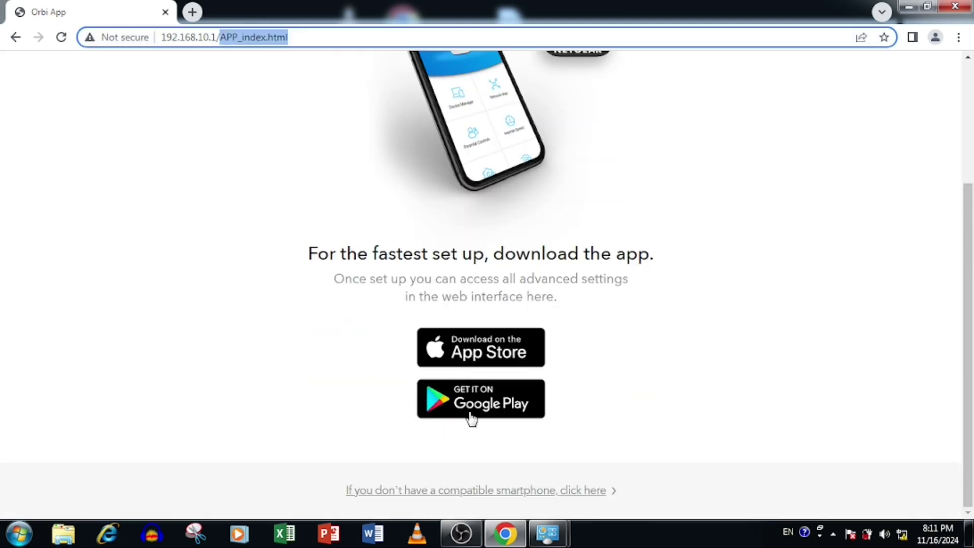
pyautogui.click(527, 496)
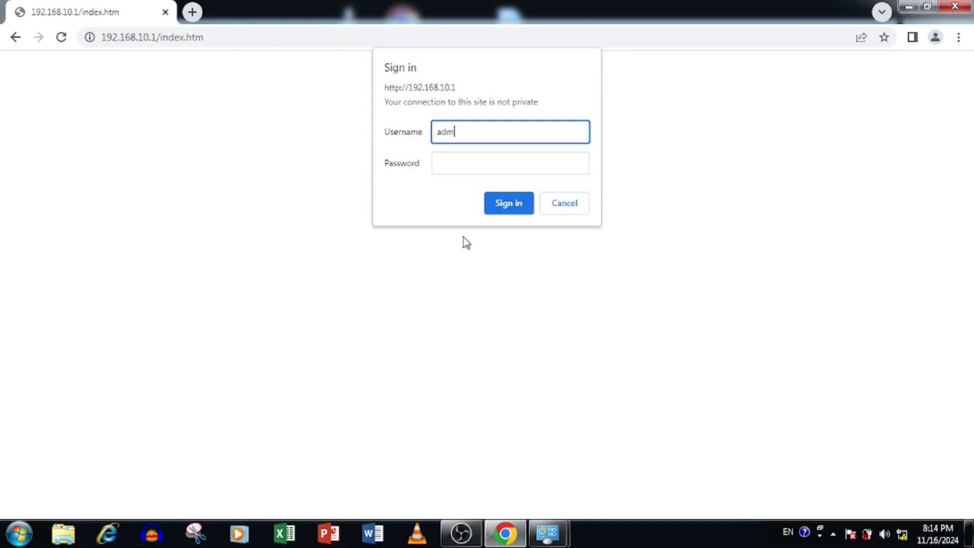
# - Sign in to the router with the admin username and password
pyautogui.write('in')
pyautogui.press('Tab')
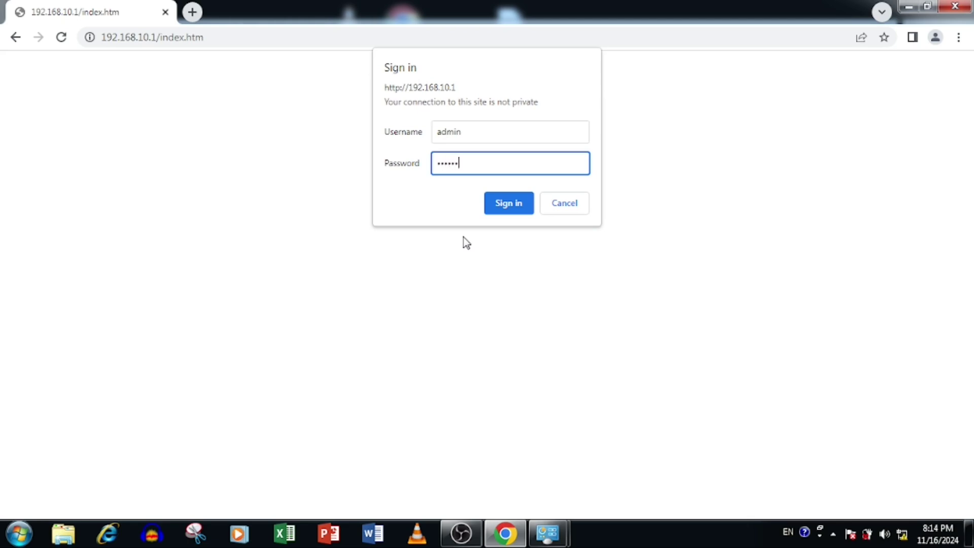
pyautogui.click(522, 196)
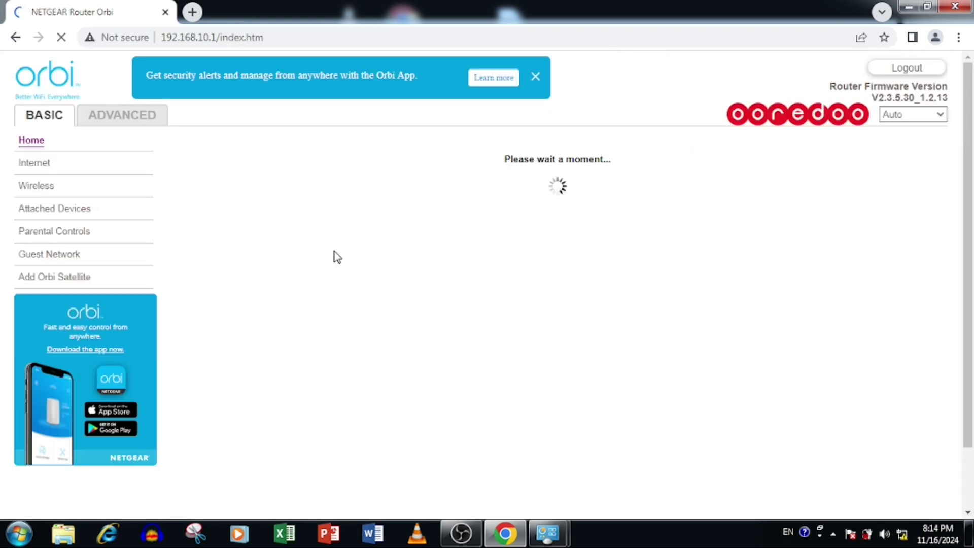
# - Zoom the page to 110%, dismiss the Orbi App banner and return to the Basic home dashboard
pyautogui.hotkey('ctrl', '+')
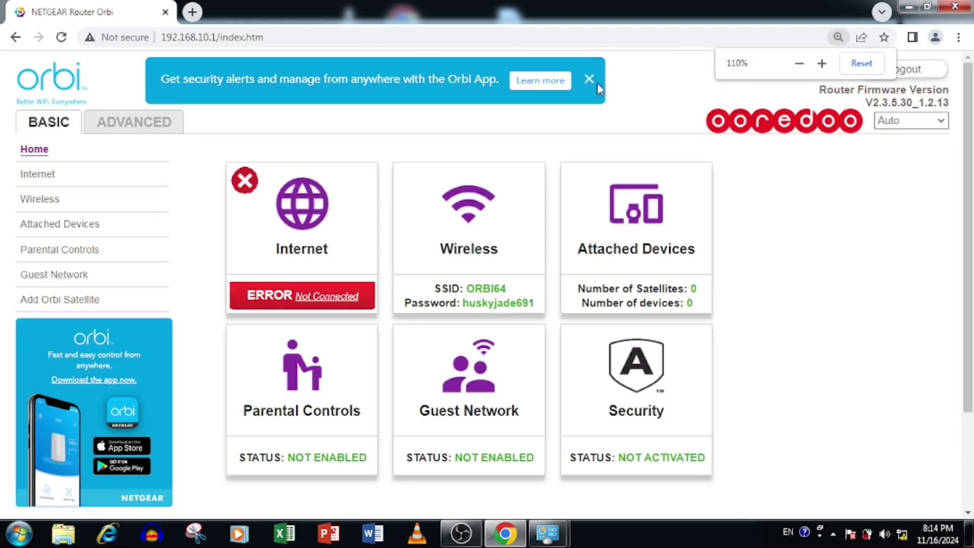
pyautogui.click(589, 80)
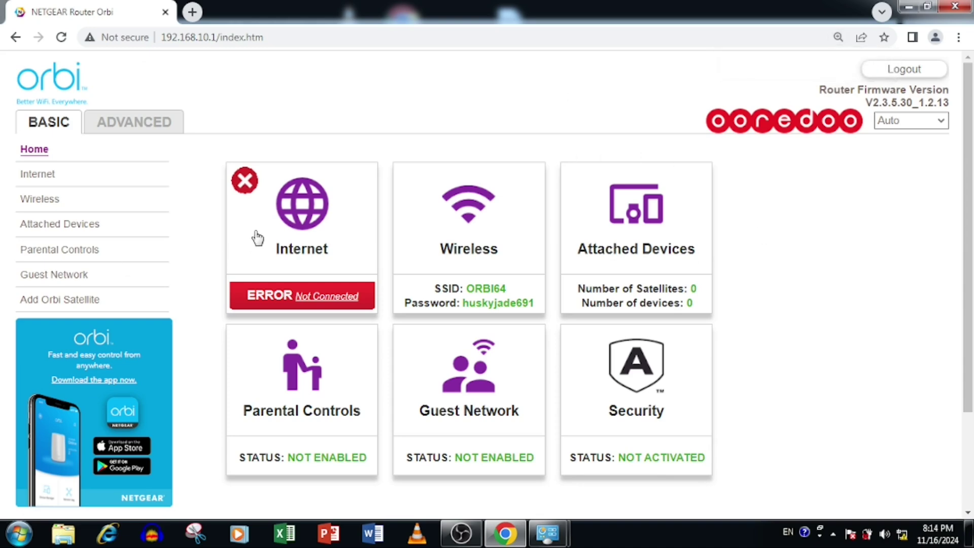
pyautogui.click(145, 131)
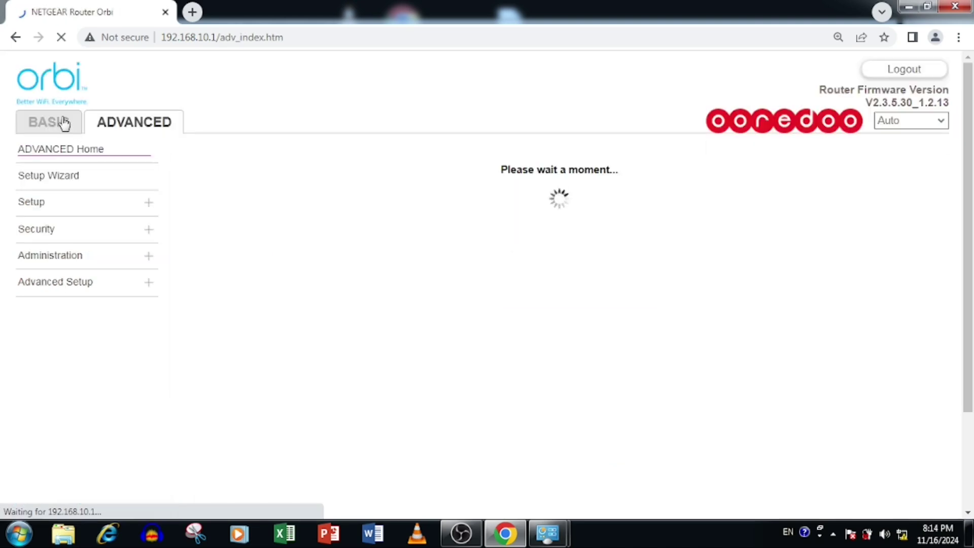
pyautogui.click(63, 123)
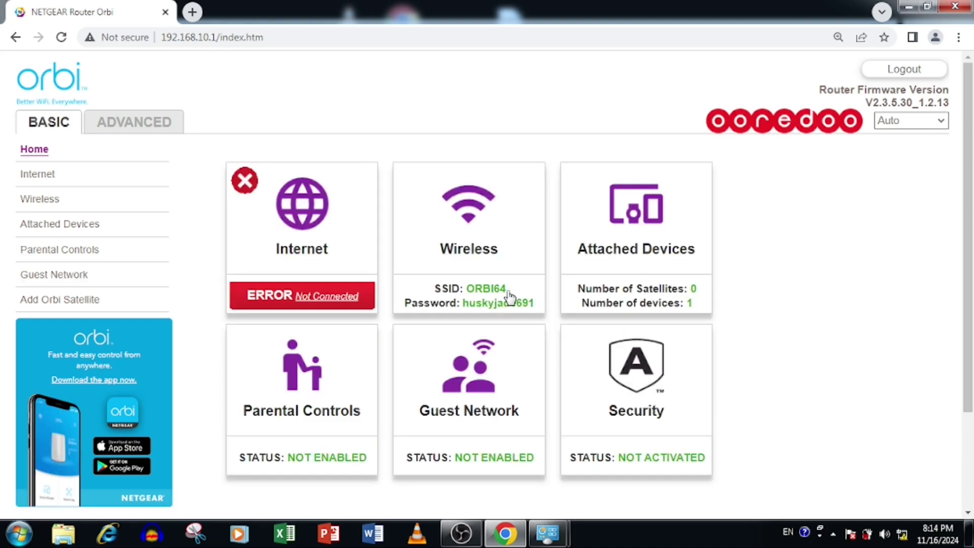
# - Rename the Wi-Fi network from ORBI64 to AbeTheTechie and enter a new network password
pyautogui.click(501, 301)
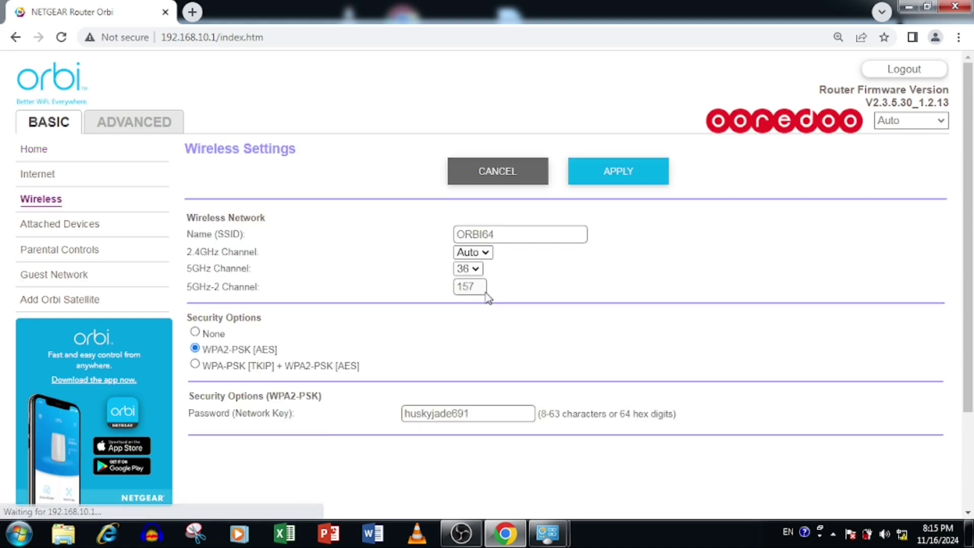
pyautogui.moveTo(496, 234); pyautogui.dragTo(392, 231)
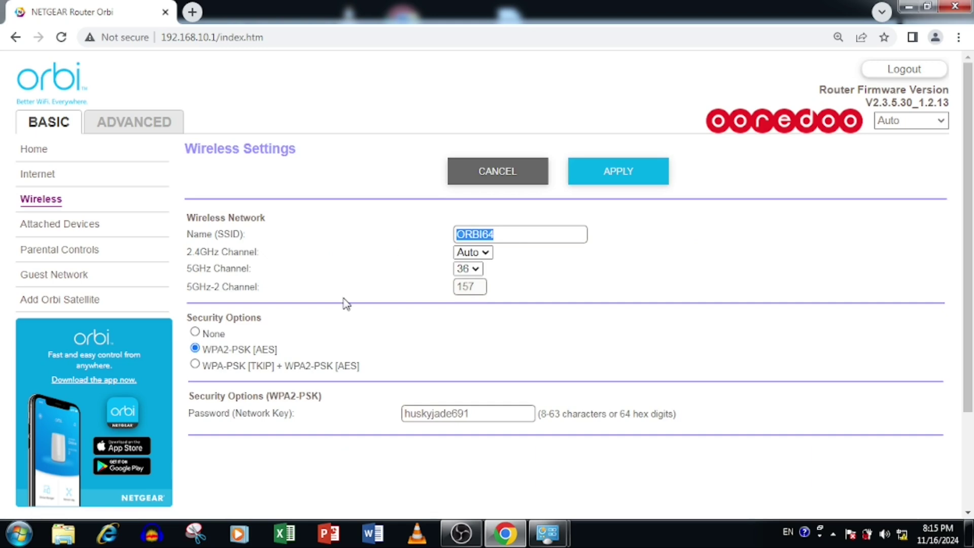
pyautogui.write('aB')
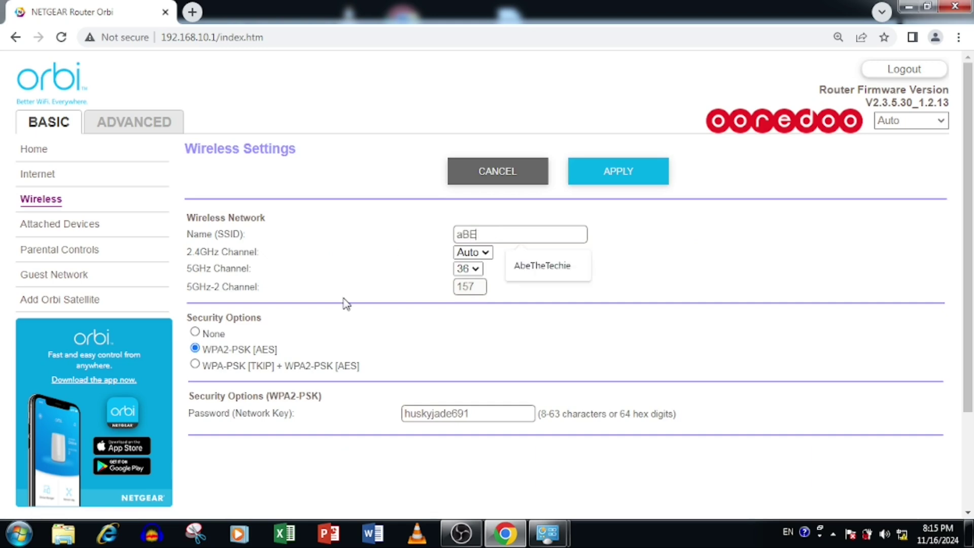
pyautogui.write('E')
pyautogui.press('BackSpace')
pyautogui.press('BackSpace')
pyautogui.press('BackSpace')
pyautogui.write('A')
pyautogui.click(528, 265)
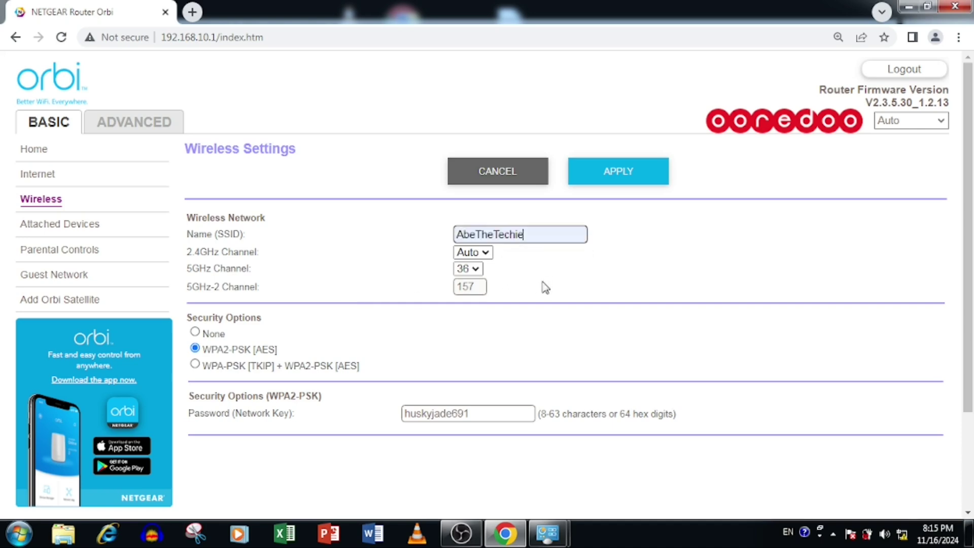
pyautogui.moveTo(479, 406); pyautogui.dragTo(352, 402)
pyautogui.write('Admin@123')
# - Set mixed WPA/WPA2 security, apply the wireless settings and acknowledge the warning alerts
pyautogui.click(208, 364)
pyautogui.click(638, 175)
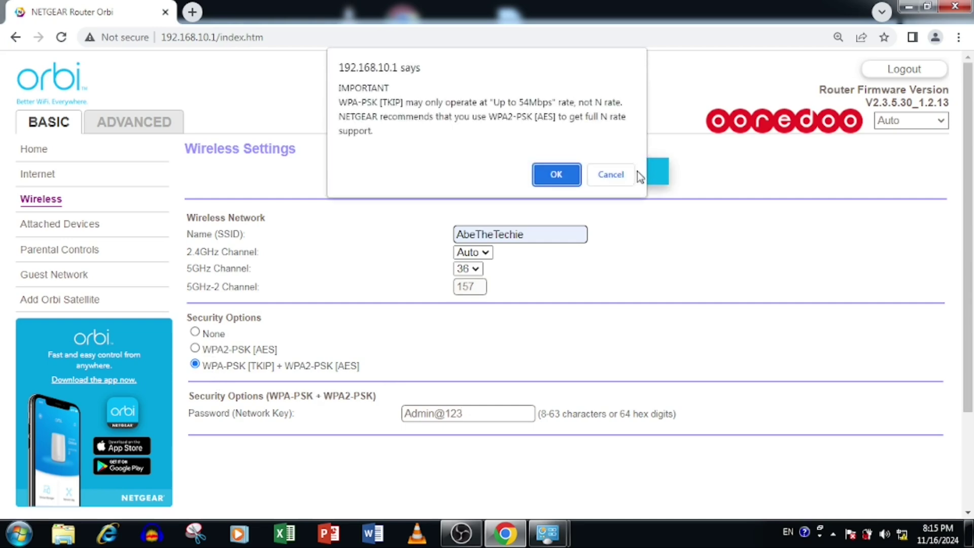
pyautogui.click(556, 174)
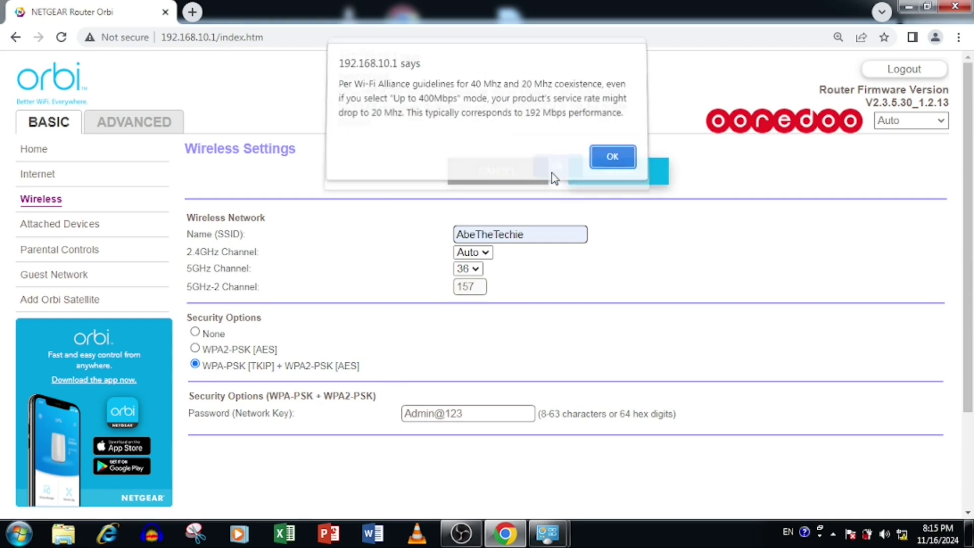
pyautogui.click(607, 161)
pyautogui.click(902, 533)
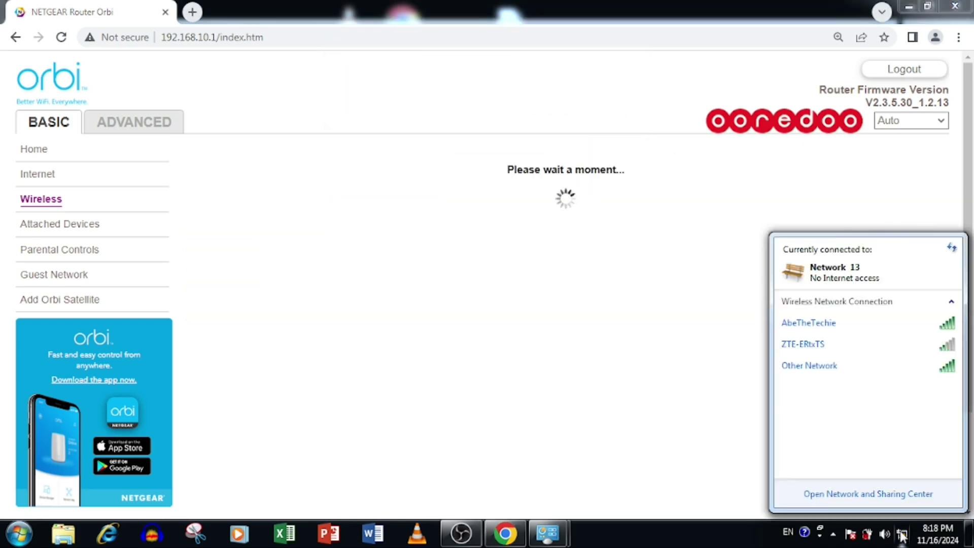
pyautogui.click(658, 383)
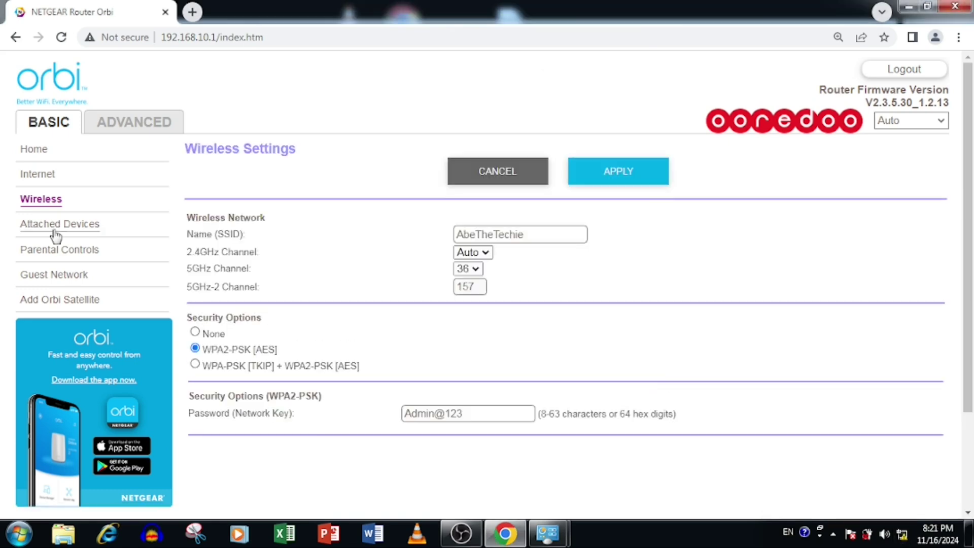
# - Refresh the Attached Devices list, check Parental Controls, then go to the Guest Network settings
pyautogui.click(27, 227)
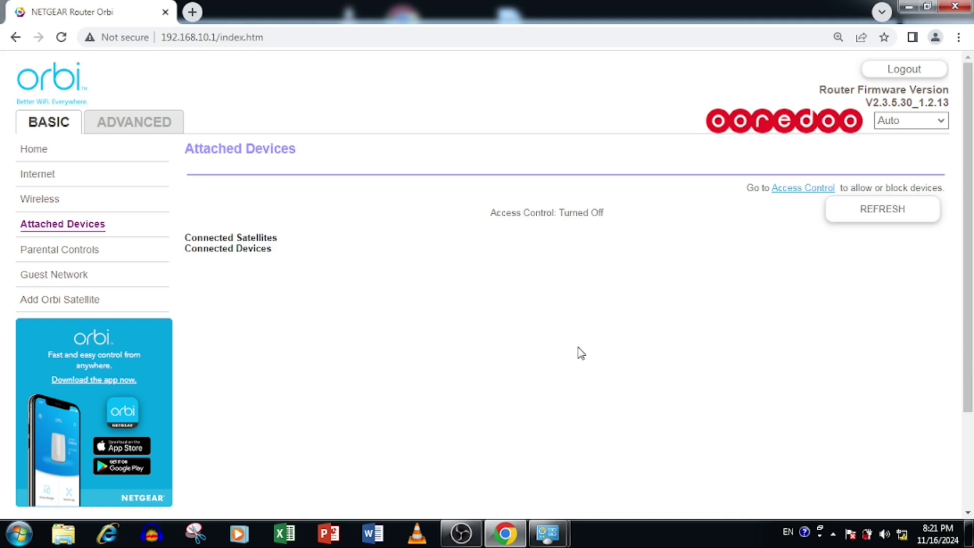
pyautogui.click(913, 223)
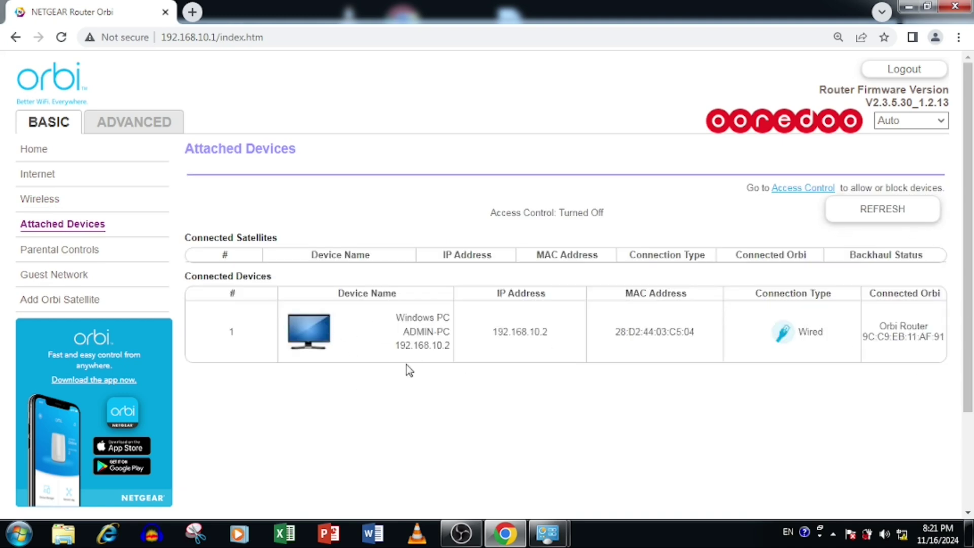
pyautogui.click(67, 255)
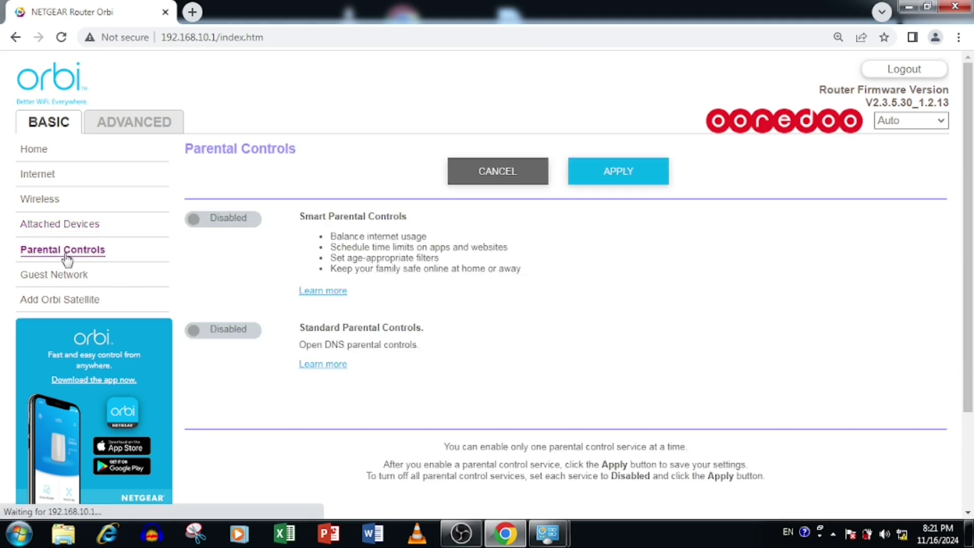
pyautogui.click(34, 275)
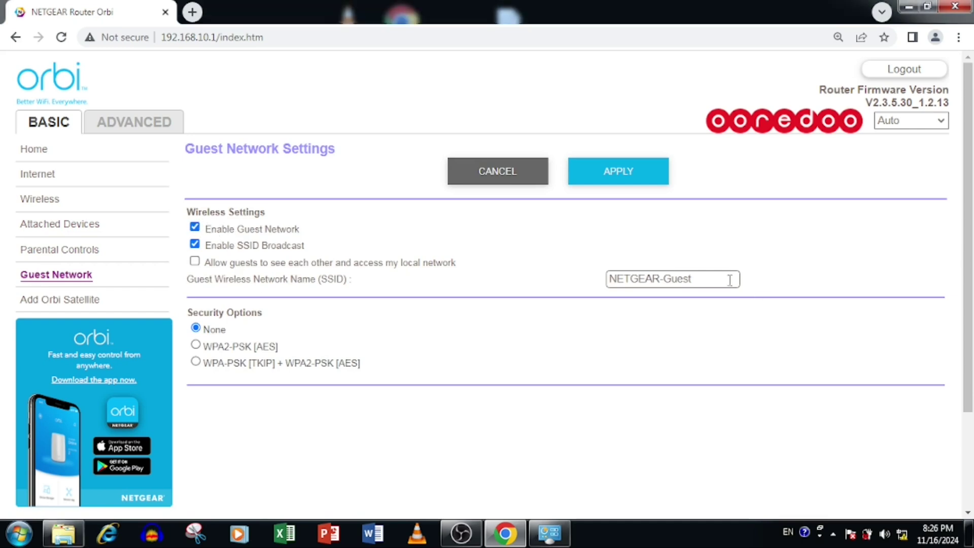
# - Rename the guest network to AbeTheTechie_Guest, secure it with WPA2-PSK and a password, and apply
pyautogui.moveTo(733, 278); pyautogui.dragTo(466, 281)
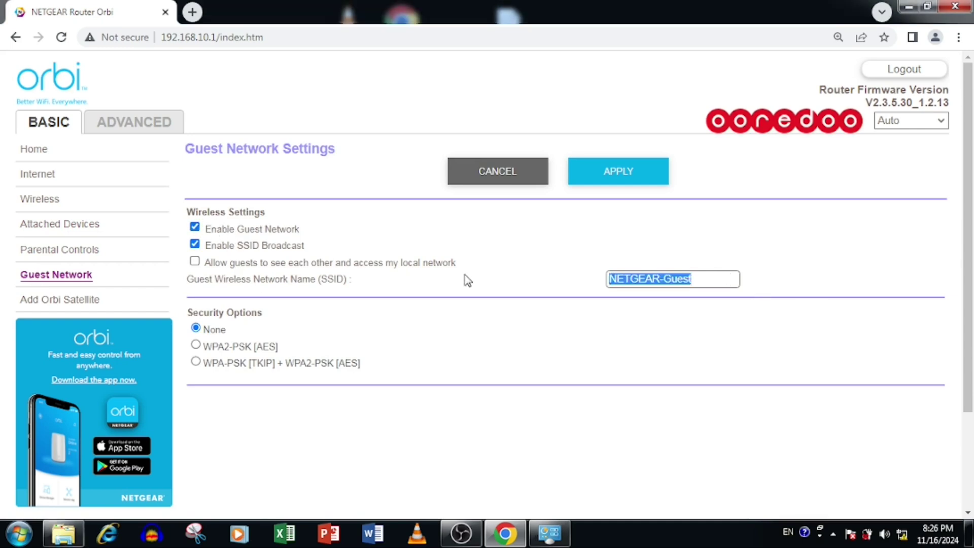
pyautogui.write('AbeTheTechie_')
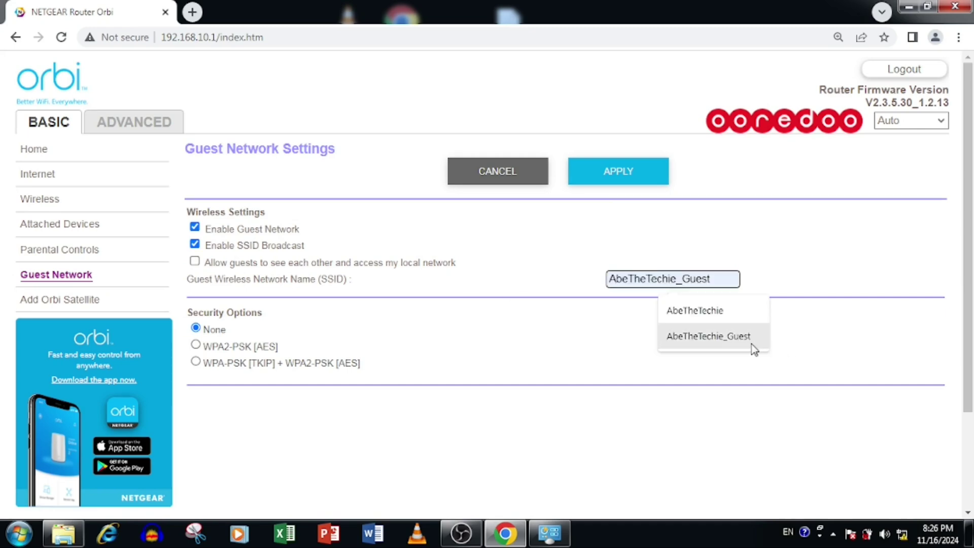
pyautogui.click(753, 341)
pyautogui.click(237, 345)
pyautogui.click(467, 409)
pyautogui.write('Admin@123')
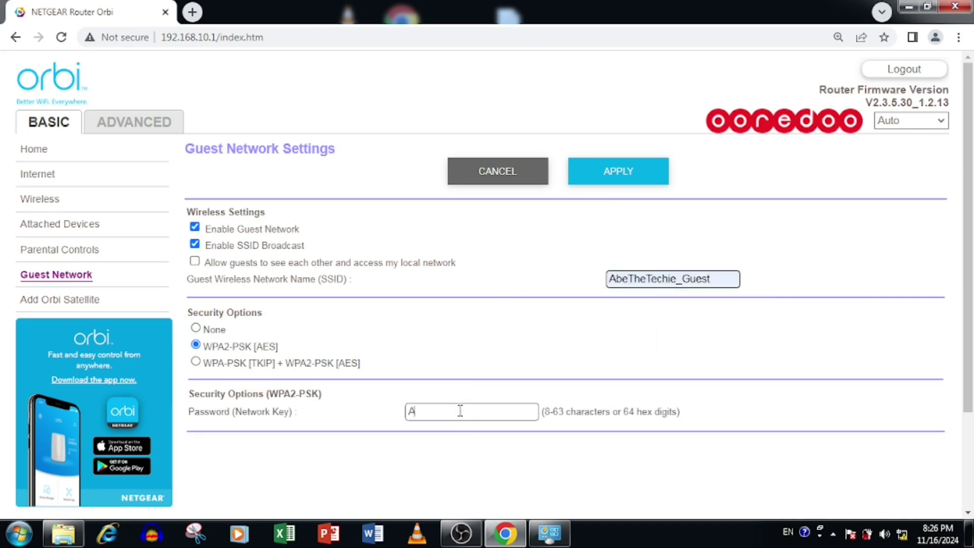
pyautogui.click(630, 179)
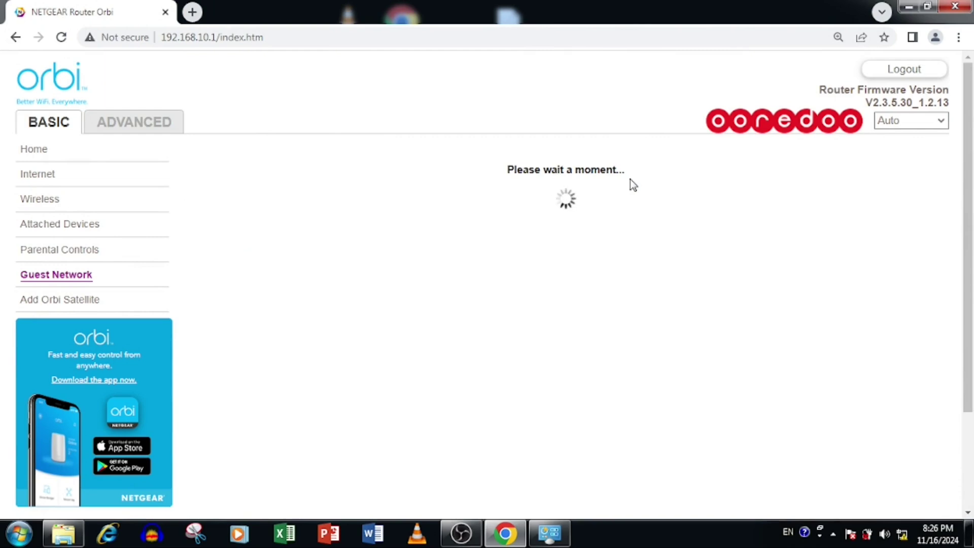
pyautogui.click(901, 534)
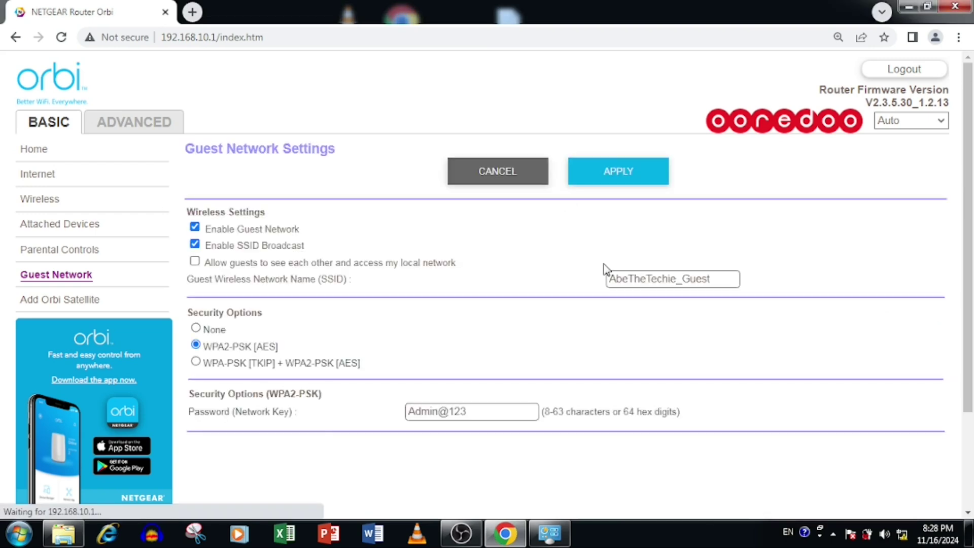
# - Switch to Advanced settings, expand Setup and open the advanced guest network page
pyautogui.click(132, 124)
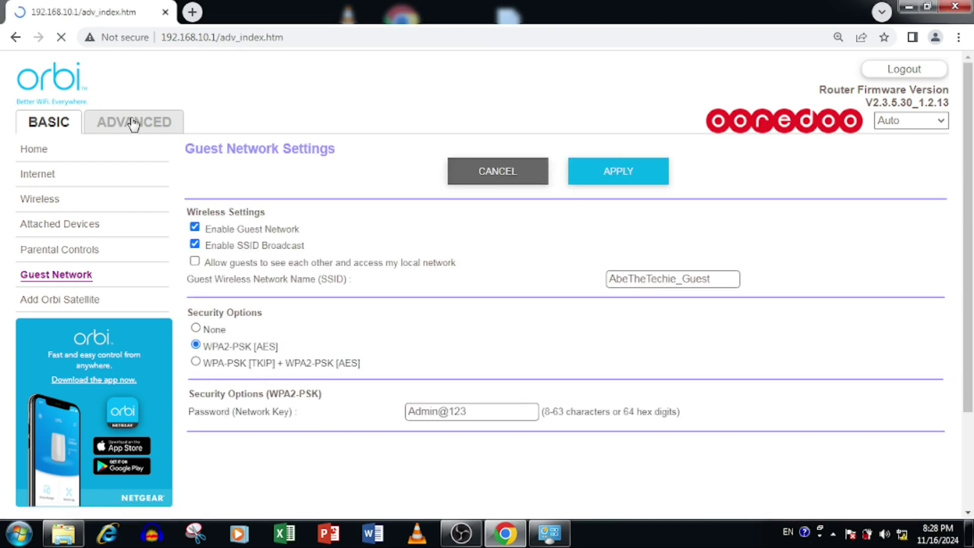
pyautogui.click(87, 204)
pyautogui.click(87, 289)
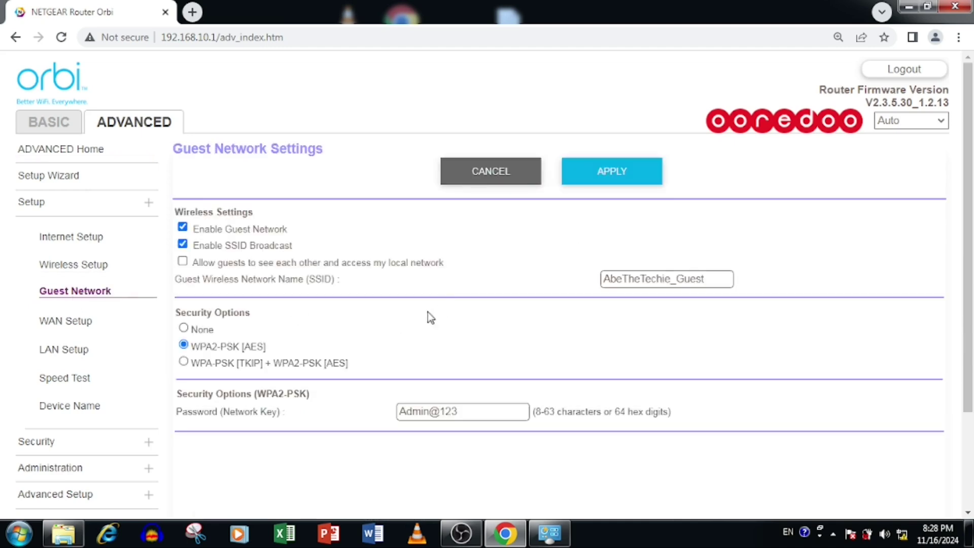
# - Expand Advanced Setup in the sidebar and reach the Port Forwarding / Port Triggering page
pyautogui.click(83, 266)
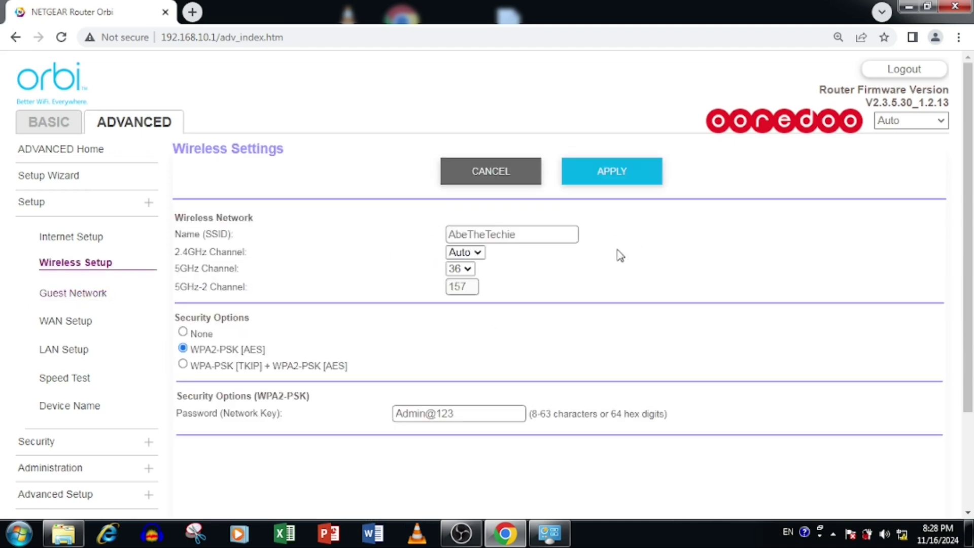
pyautogui.scroll(-1, 48, 437)
pyautogui.click(47, 437)
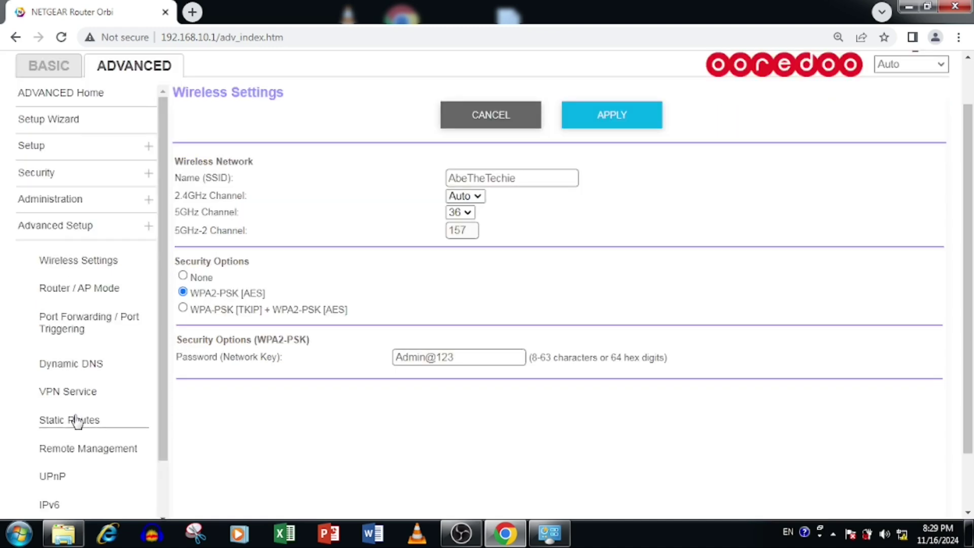
pyautogui.scroll(-1, 77, 419)
pyautogui.scroll(-2, 77, 418)
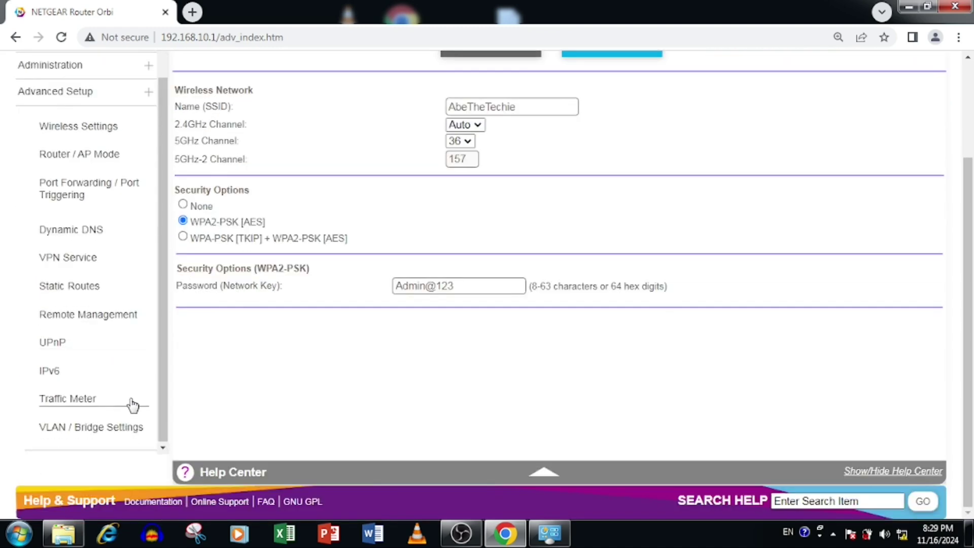
pyautogui.click(100, 186)
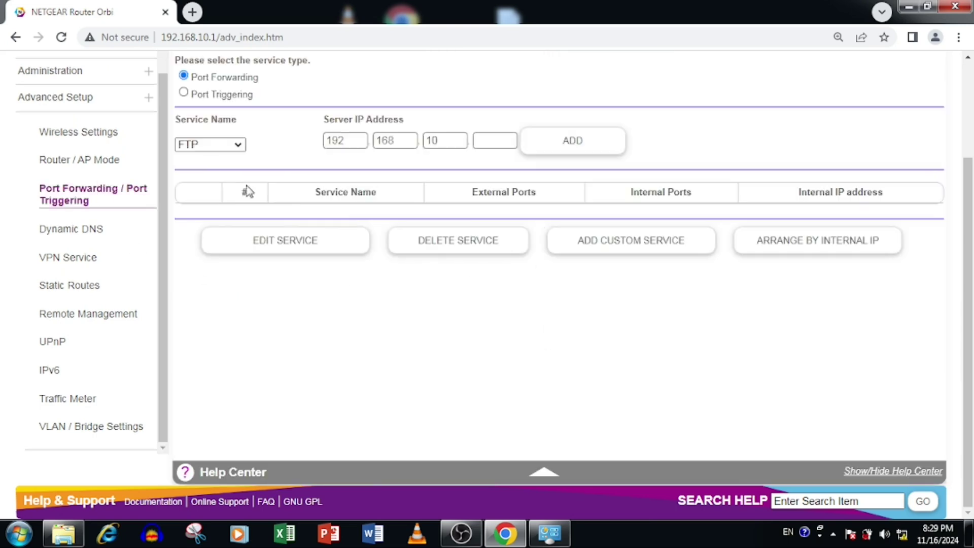
# - Pick FTP from the predefined services, set server IP 192.168.10.20 and add the forwarding rule
pyautogui.scroll(2, 248, 191)
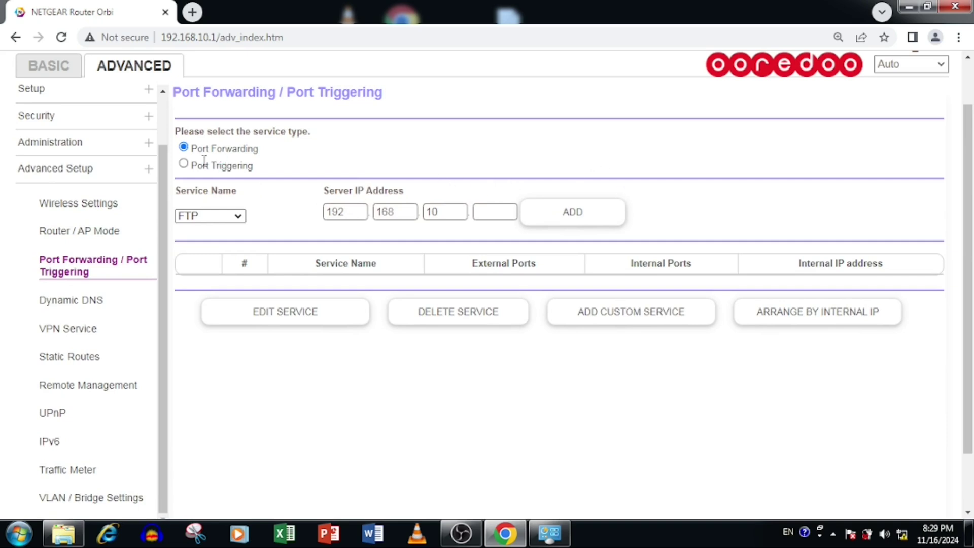
pyautogui.moveTo(198, 148); pyautogui.dragTo(318, 155)
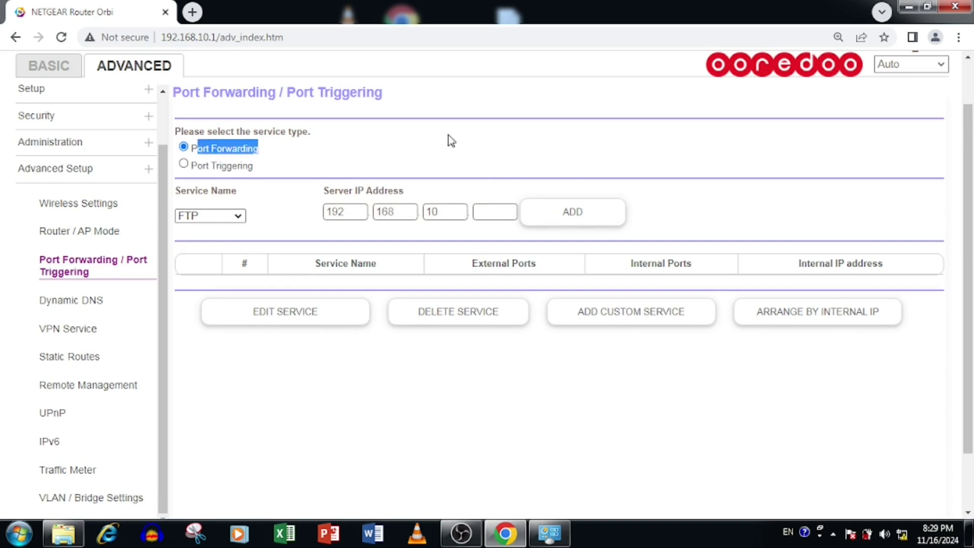
pyautogui.click(315, 152)
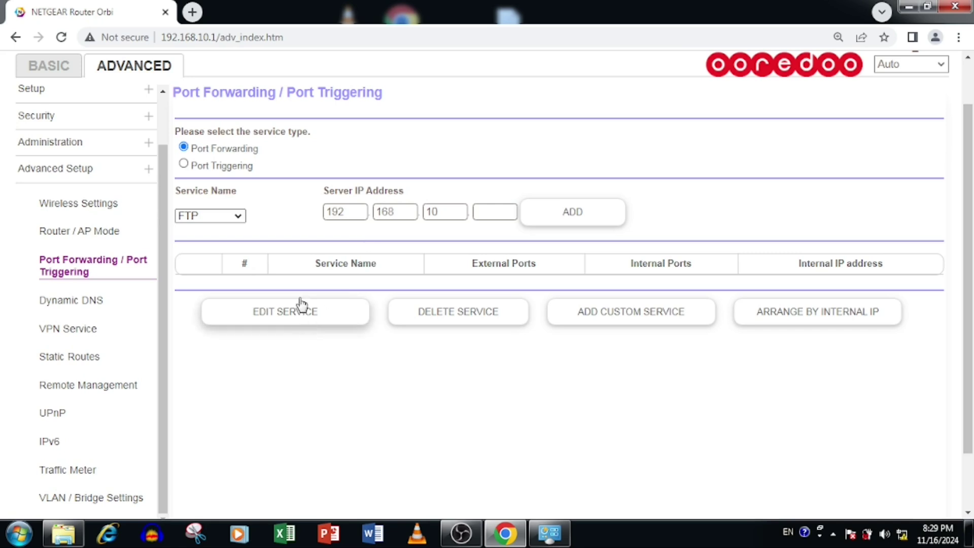
pyautogui.click(227, 218)
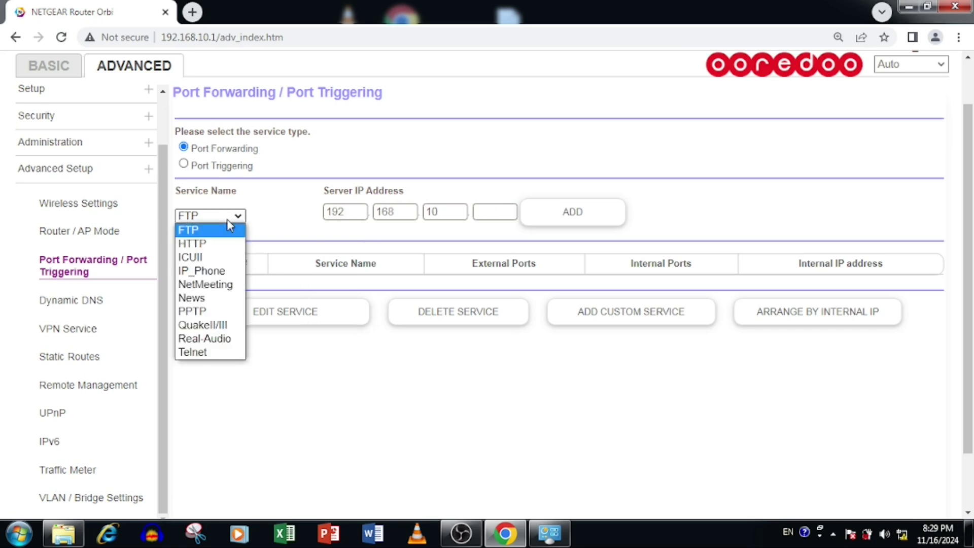
pyautogui.click(212, 270)
pyautogui.click(226, 215)
pyautogui.click(211, 231)
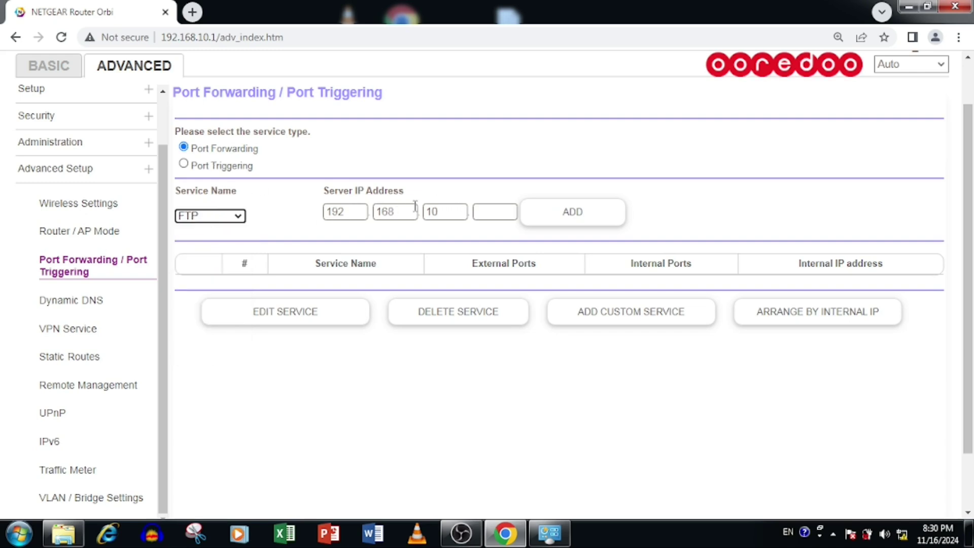
pyautogui.click(506, 217)
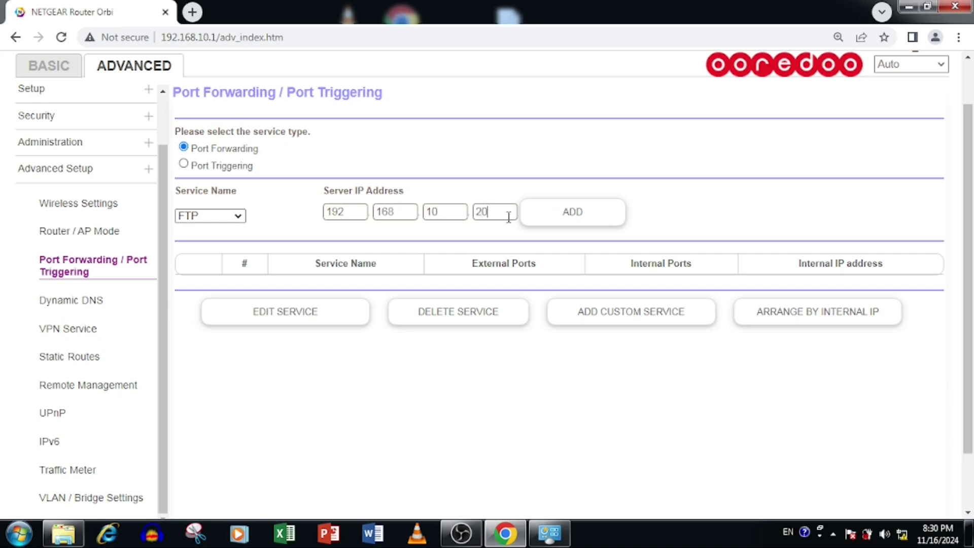
pyautogui.write('20')
pyautogui.click(559, 215)
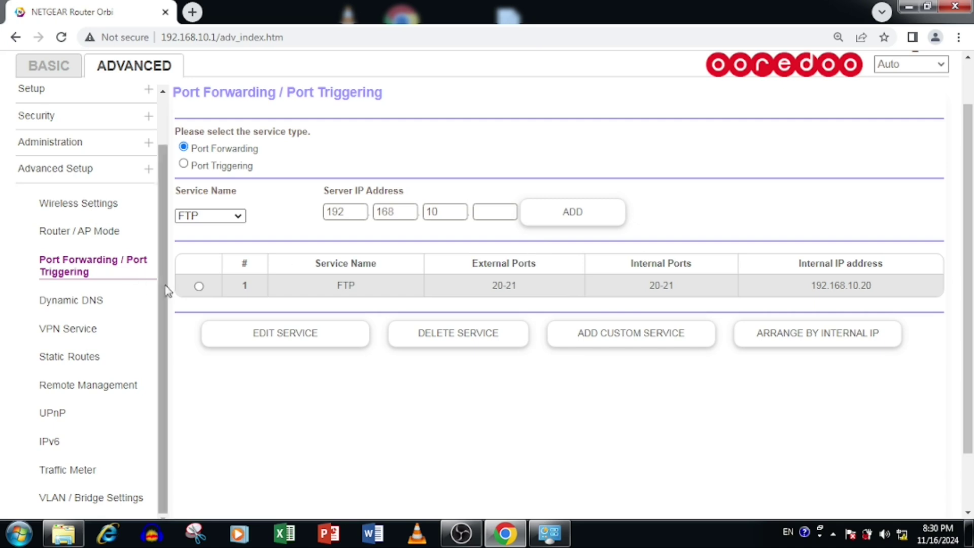
pyautogui.click(198, 285)
# - Inspect the FTP rule's edit form, back out unchanged, and start a new custom service
pyautogui.click(293, 331)
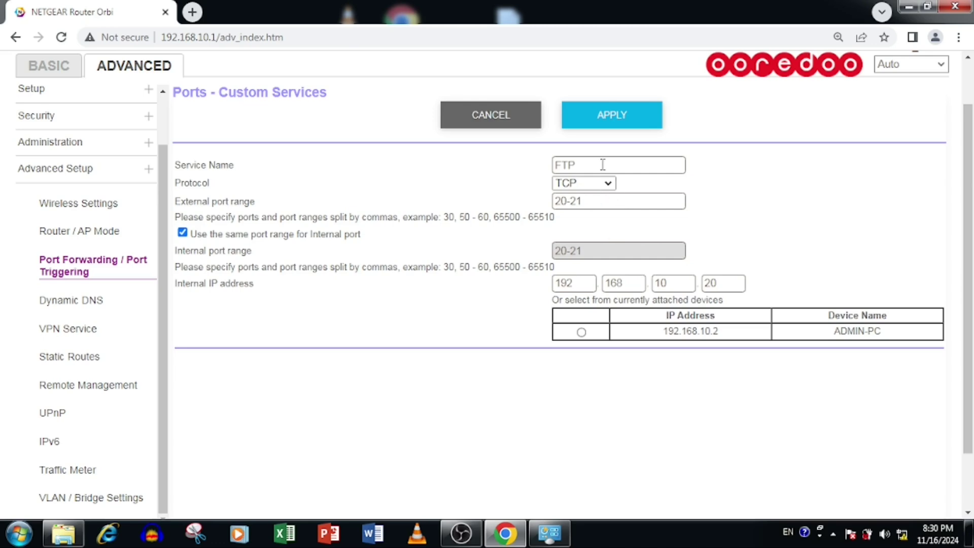
pyautogui.click(517, 126)
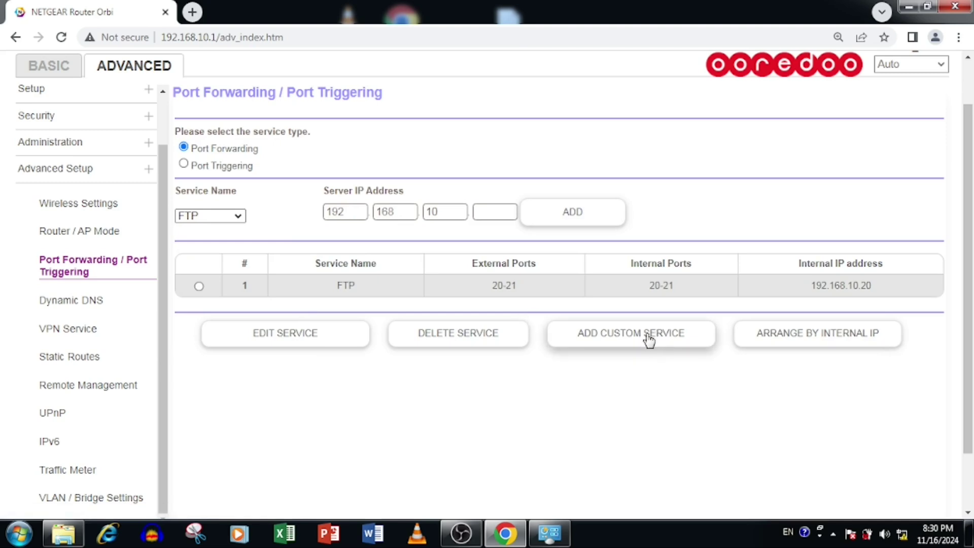
pyautogui.click(650, 337)
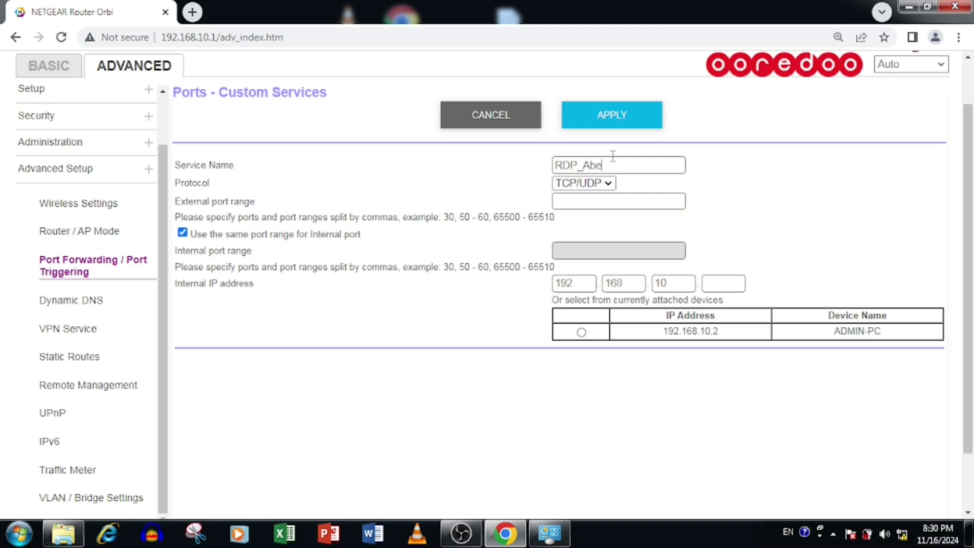
# - Define TCP service RDP_AbetehTechie forwarding ports 3389-3390 to 192.168.10.21 and apply it
pyautogui.click(613, 159)
pyautogui.write('RDP_AbetehTechie')
pyautogui.click(594, 185)
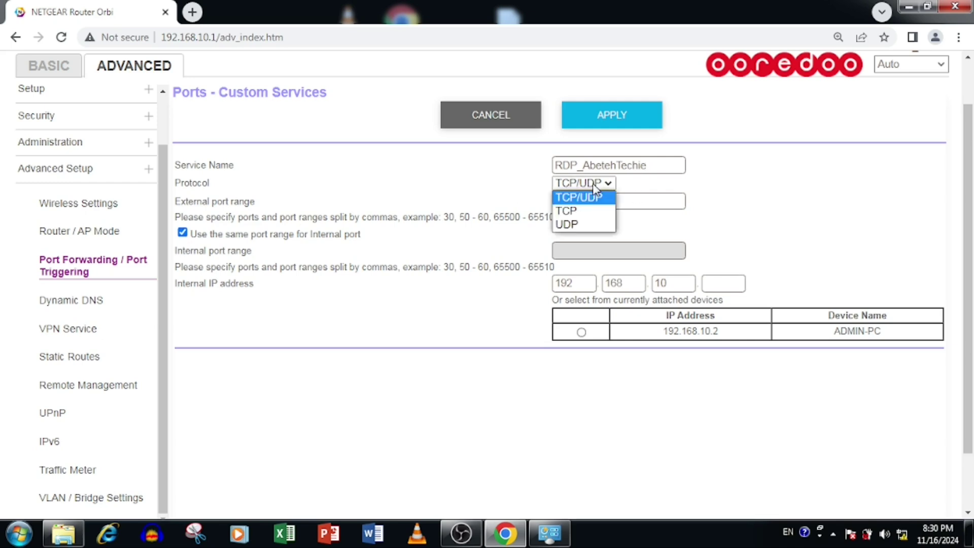
pyautogui.click(597, 211)
pyautogui.click(614, 202)
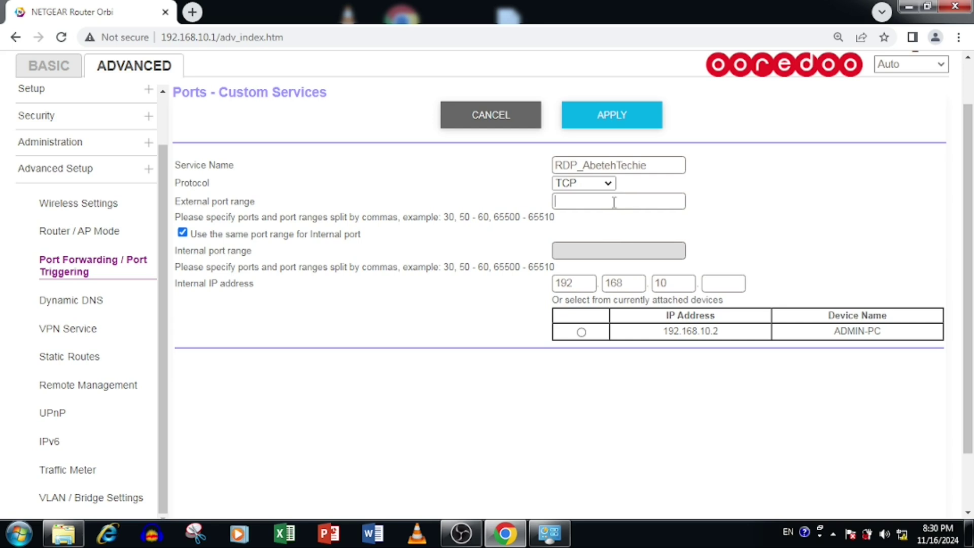
pyautogui.write('3389')
pyautogui.write('-3390')
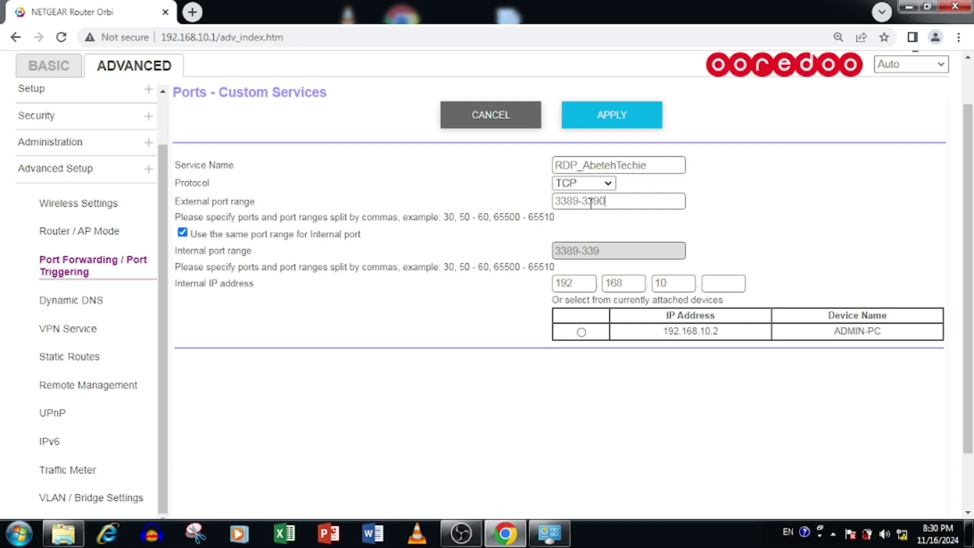
pyautogui.moveTo(604, 202); pyautogui.dragTo(552, 201)
pyautogui.click(726, 283)
pyautogui.write('21')
pyautogui.click(612, 115)
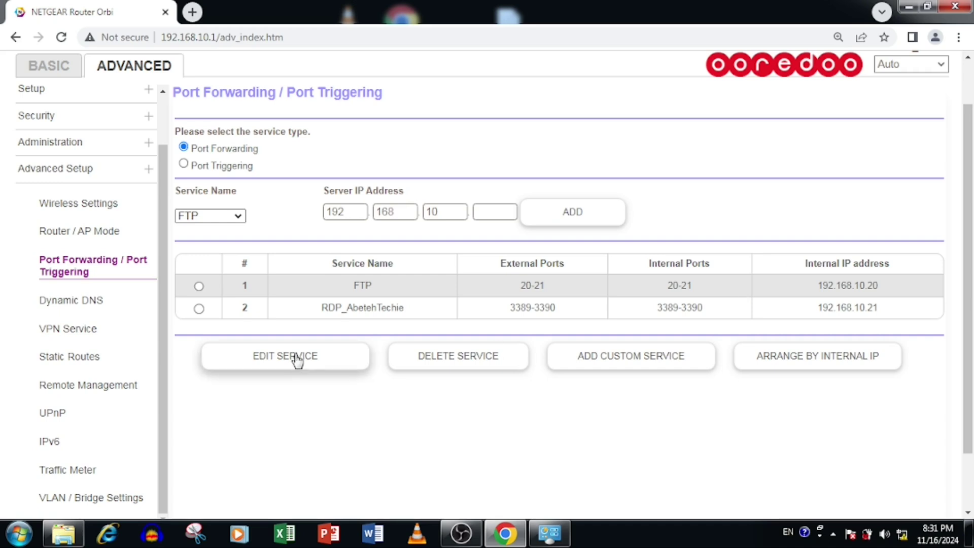
# - Rename the FTP forwarding rule to FTP_tes and apply the change
pyautogui.click(321, 366)
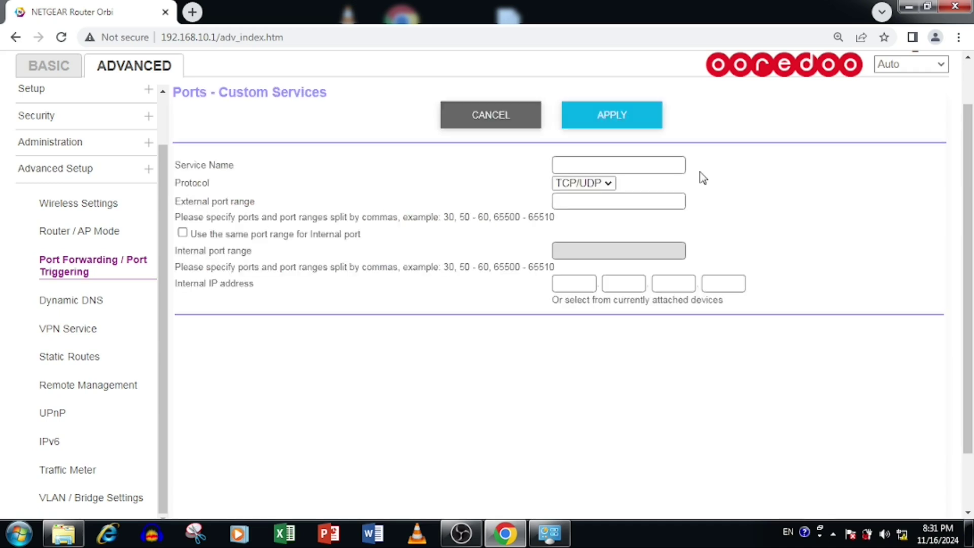
pyautogui.click(607, 165)
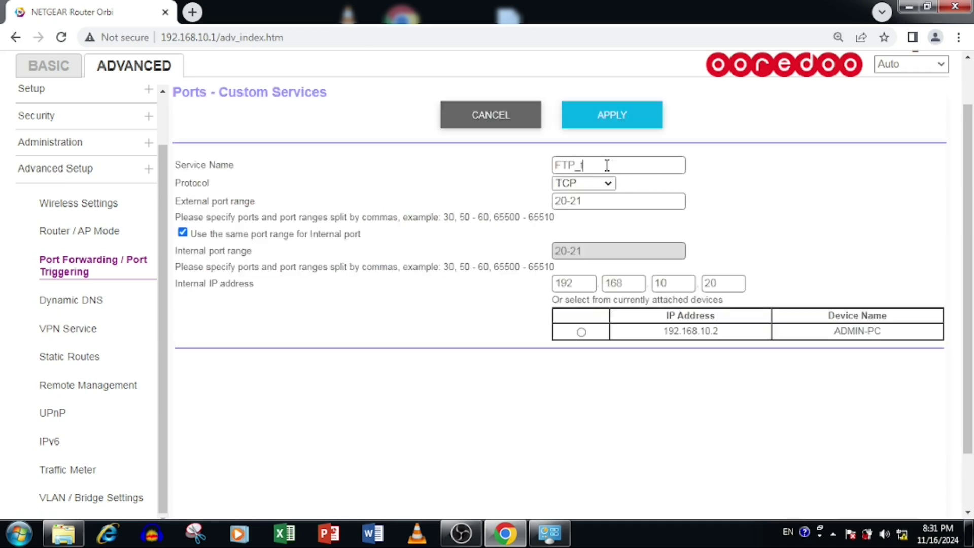
pyautogui.click(615, 122)
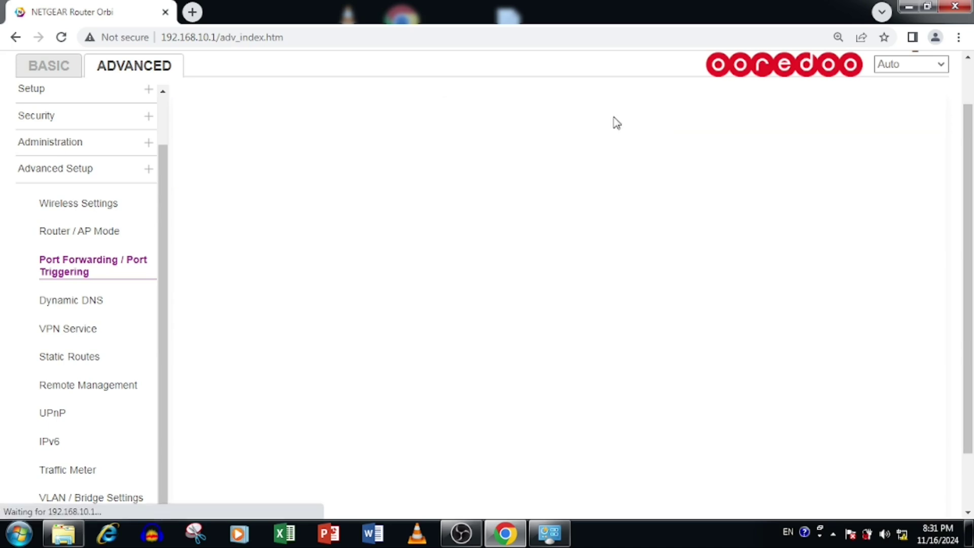
# - Delete the FTP_tes rule so only RDP_AbetehTechie remains in the table
pyautogui.click(198, 308)
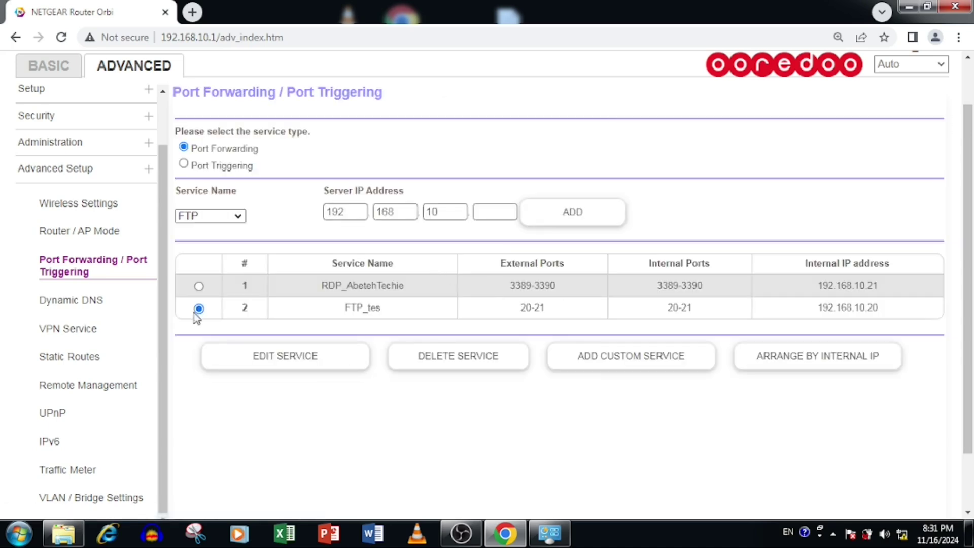
pyautogui.click(199, 286)
pyautogui.click(199, 308)
pyautogui.click(468, 352)
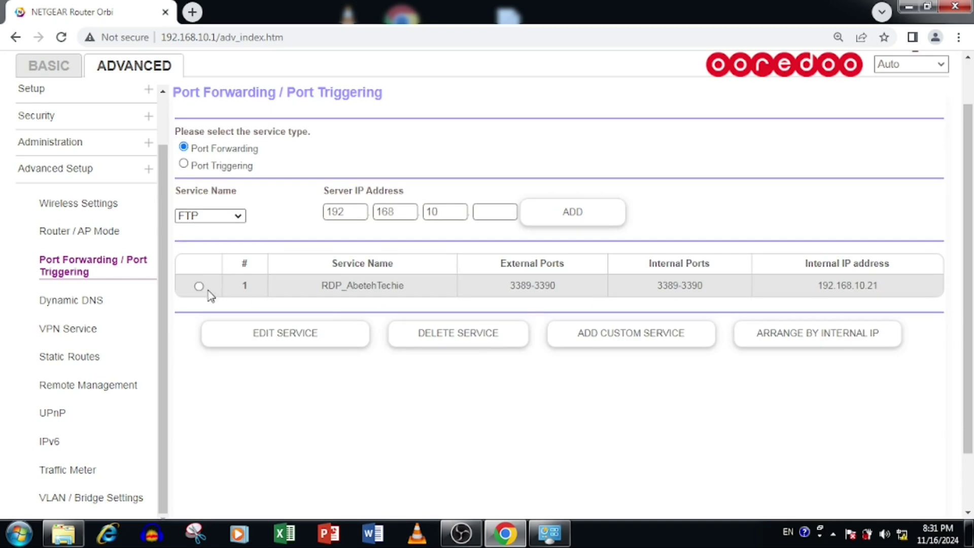
pyautogui.click(199, 286)
pyautogui.click(495, 335)
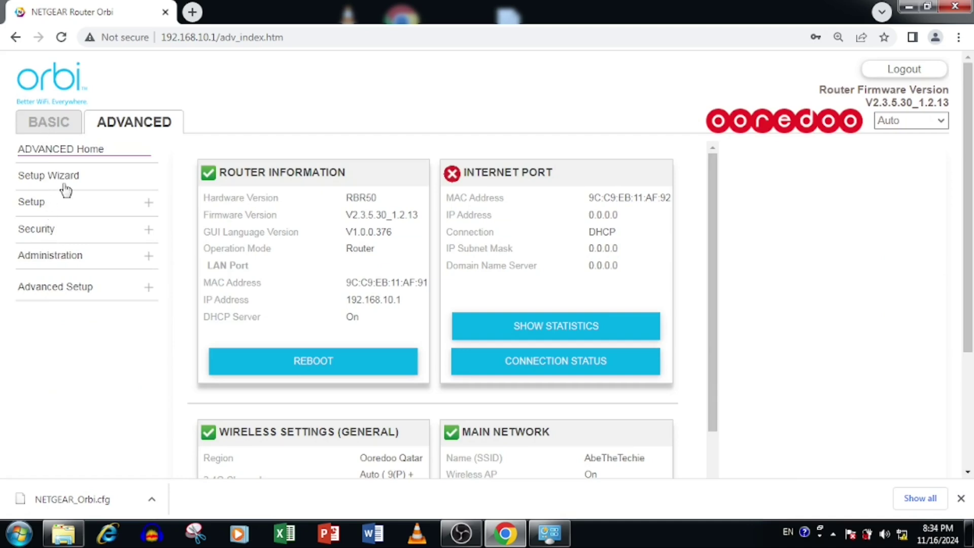
# - Expand Setup in the Advanced sidebar and go to WAN Setup
pyautogui.click(40, 212)
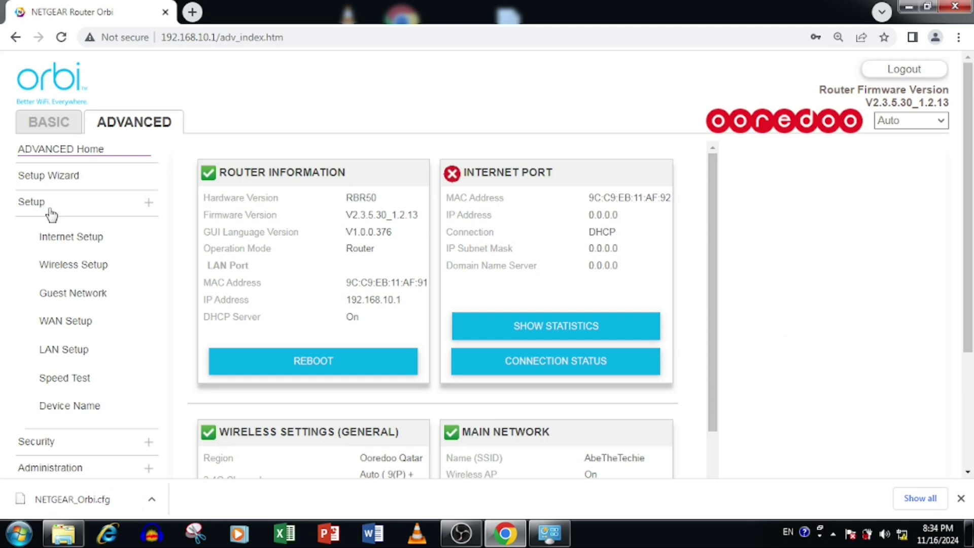
pyautogui.click(90, 331)
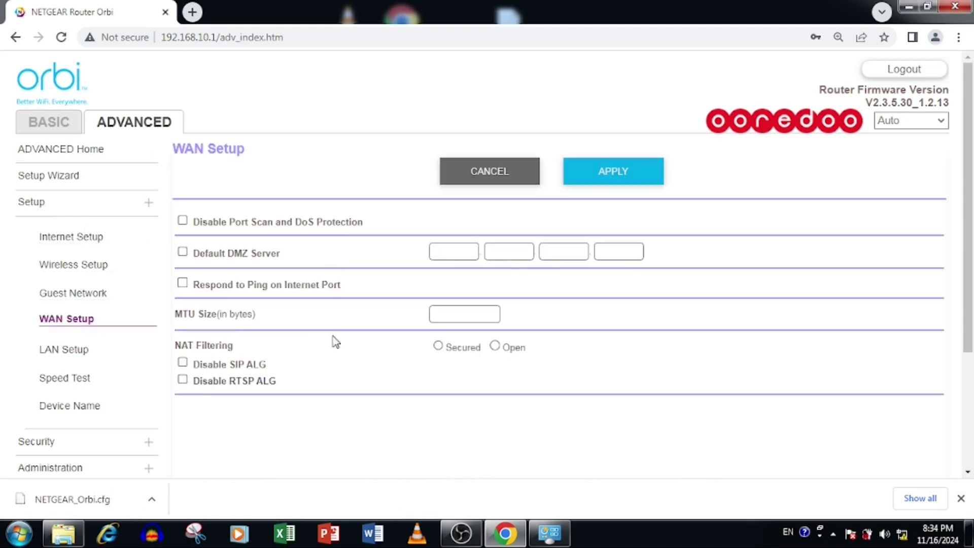
# - Enable the Default DMZ Server at 192.168.10.21 and apply the WAN Setup changes
pyautogui.click(182, 253)
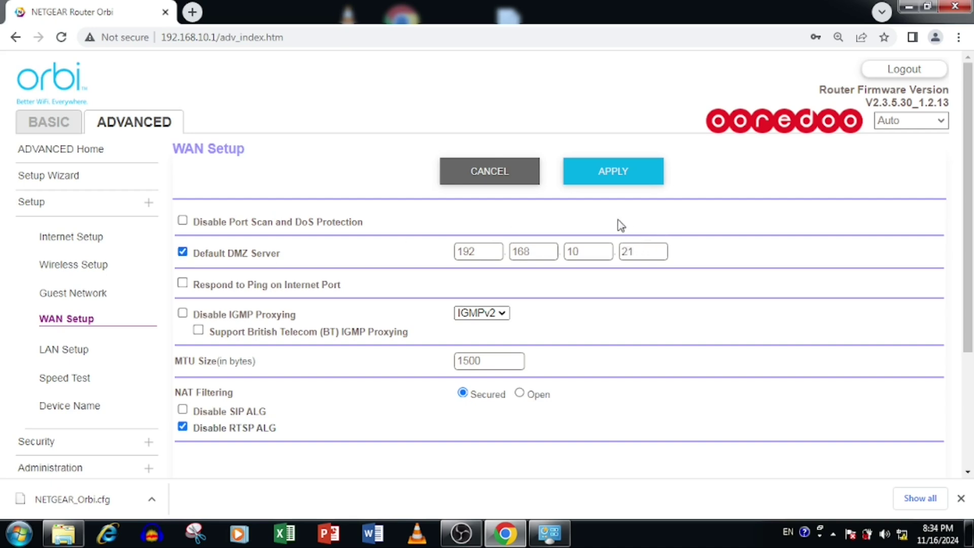
pyautogui.click(619, 177)
pyautogui.click(183, 252)
pyautogui.click(636, 170)
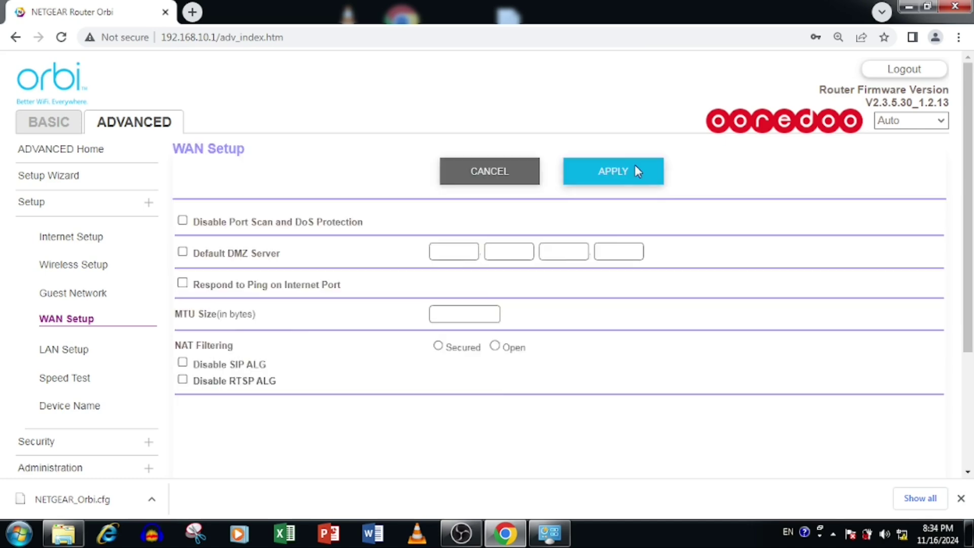